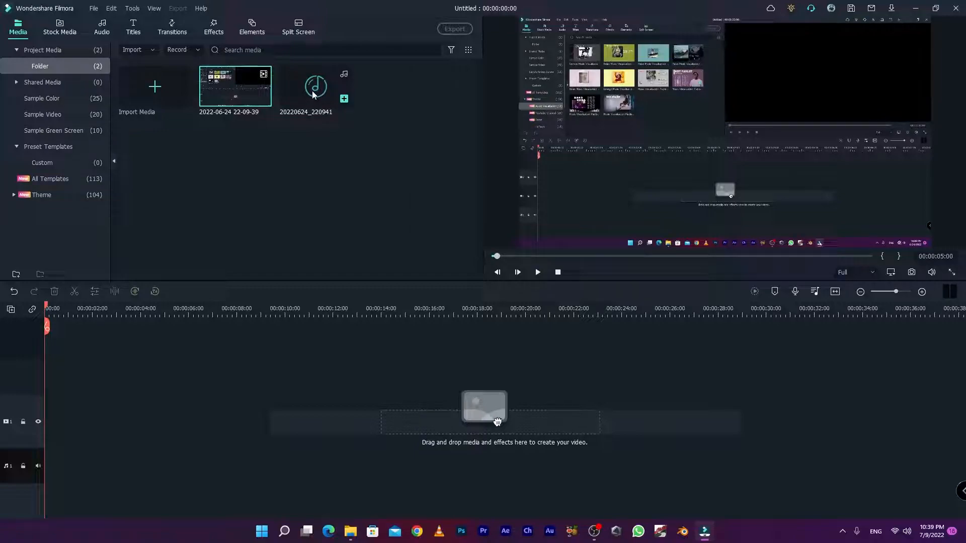
pyautogui.click(312, 93)
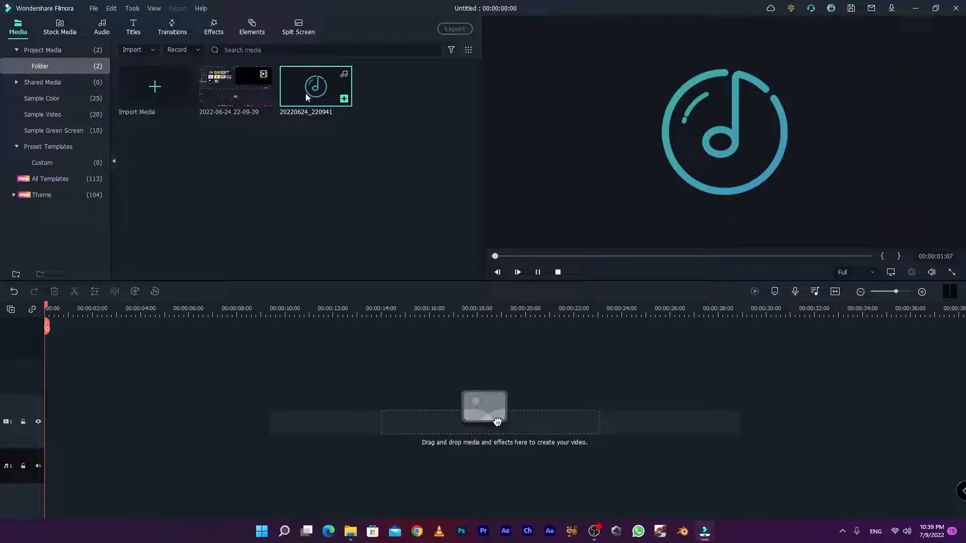
pyautogui.click(286, 148)
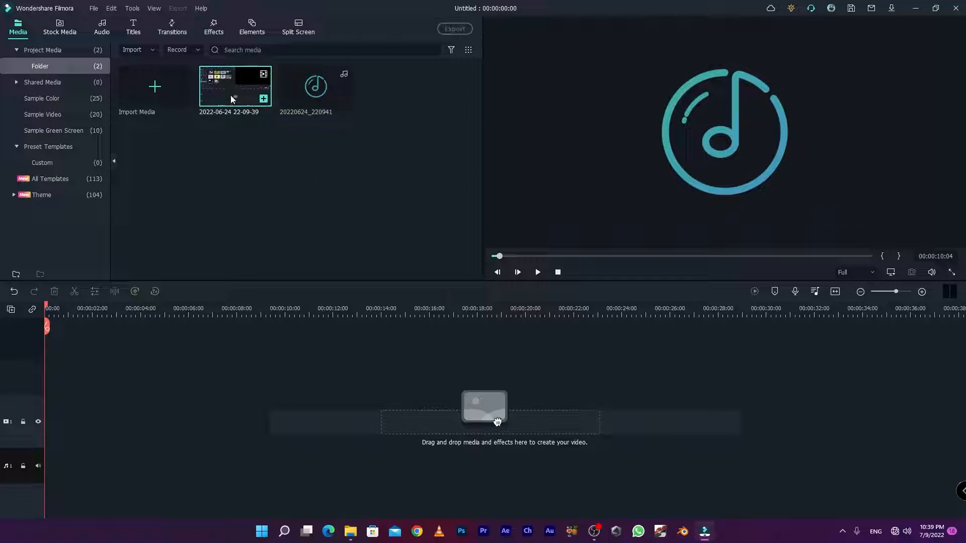
pyautogui.moveTo(497, 422); pyautogui.dragTo(53, 420)
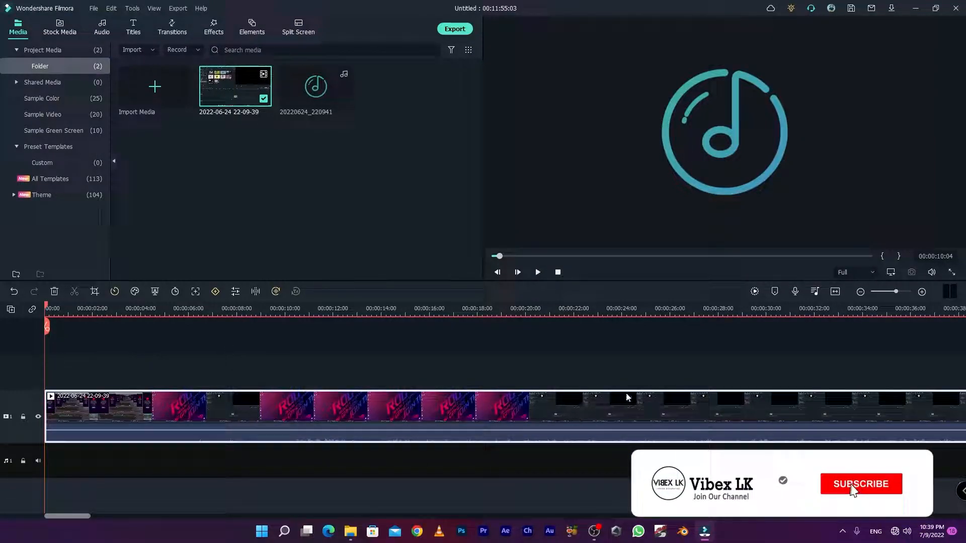
pyautogui.scroll(-4, 529, 312)
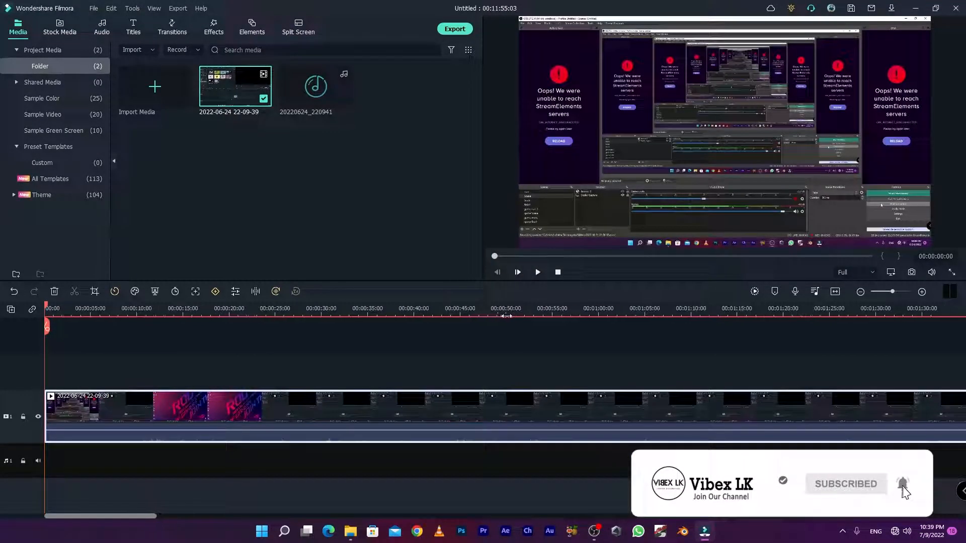
pyautogui.scroll(-1, 479, 318)
pyautogui.scroll(-3, 424, 320)
pyautogui.moveTo(315, 86); pyautogui.dragTo(54, 454)
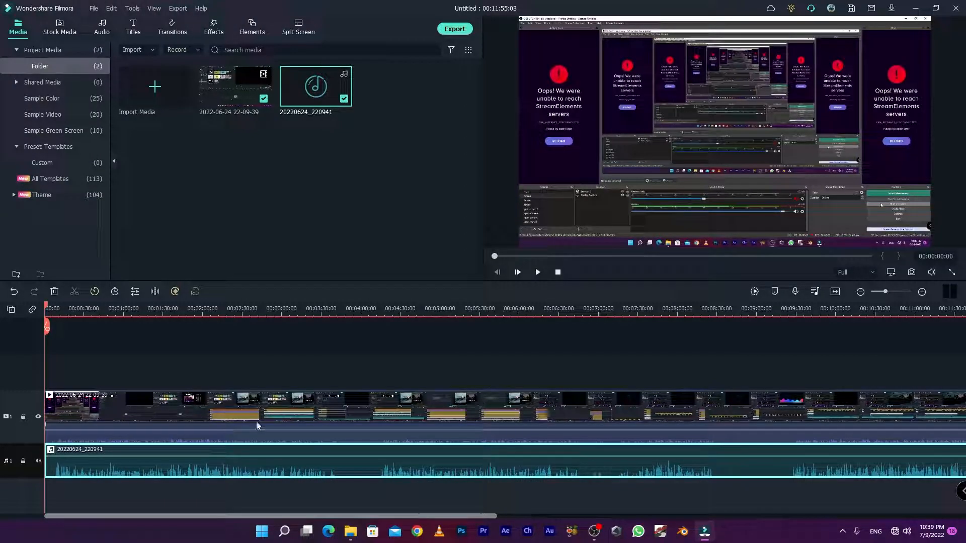
# Raise the volume of the video clip's original sound on the timeline
pyautogui.moveTo(256, 432); pyautogui.dragTo(257, 430)
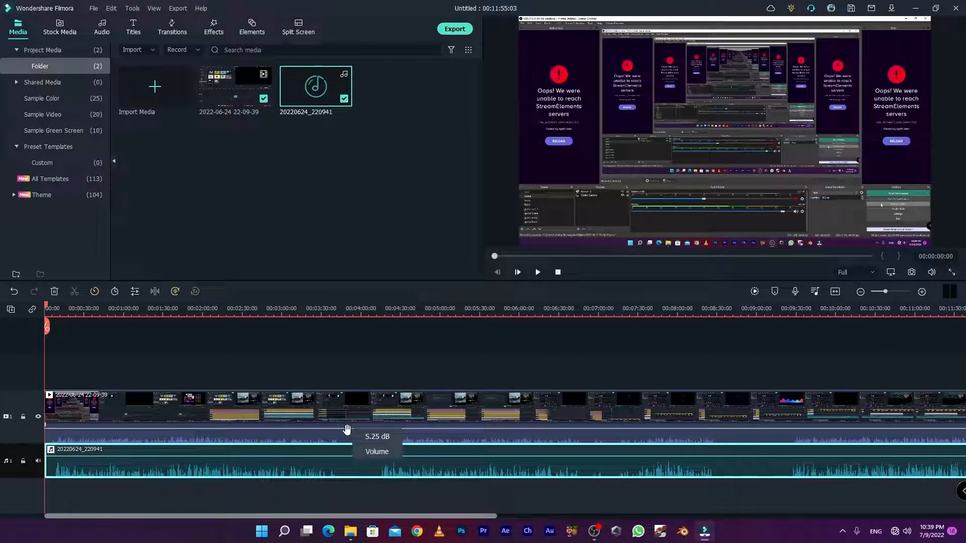
pyautogui.moveTo(345, 433); pyautogui.dragTo(347, 427)
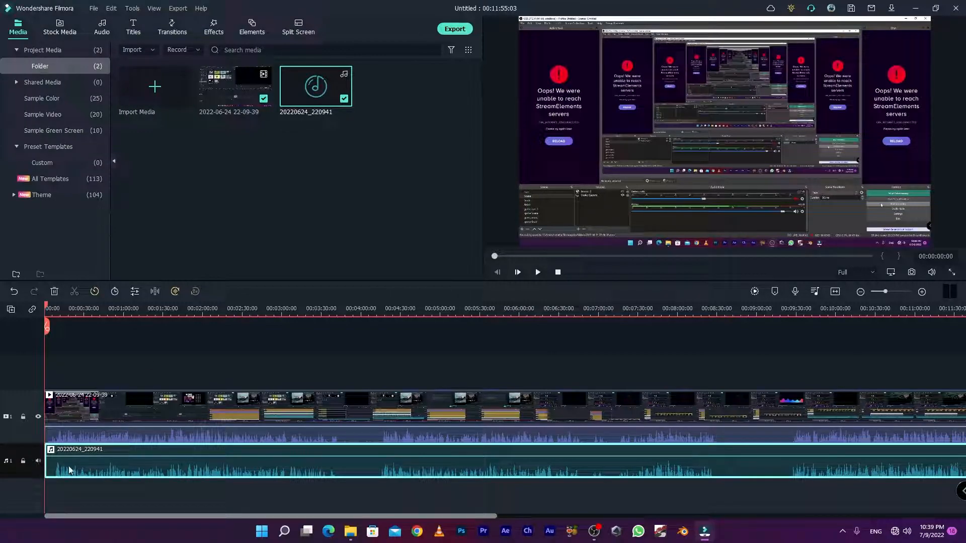
# Mute the separate audio track and play the timeline to listen to the video's original sound
pyautogui.click(120, 468)
pyautogui.click(38, 461)
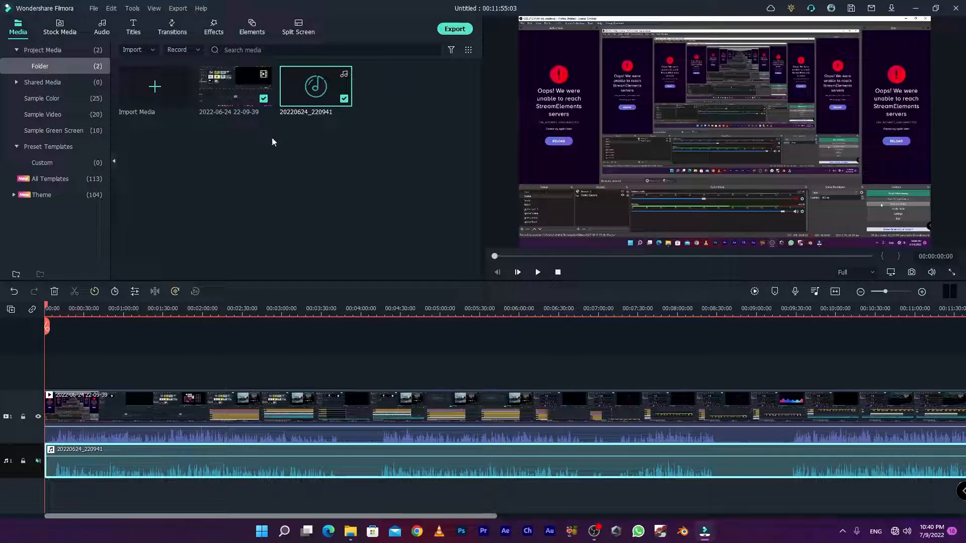
pyautogui.press('space')
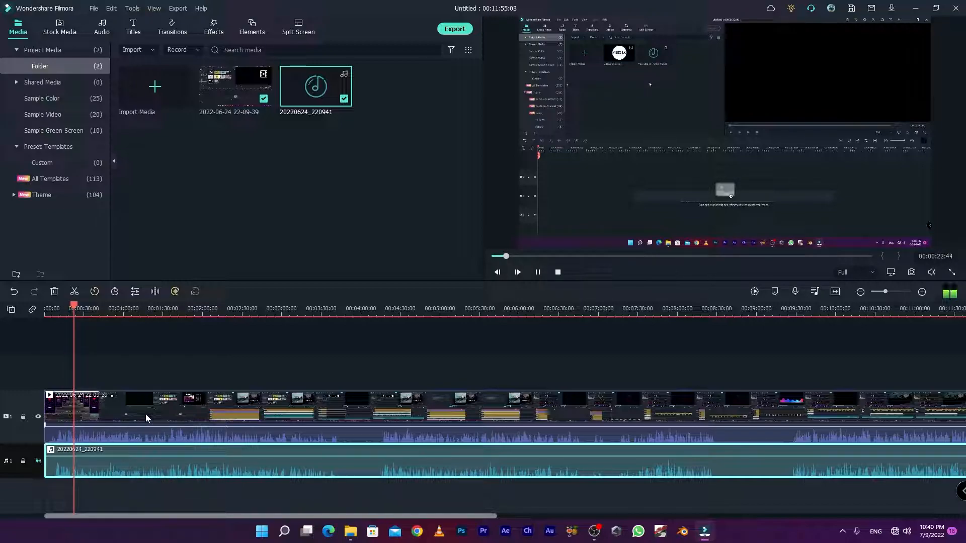
pyautogui.press('space')
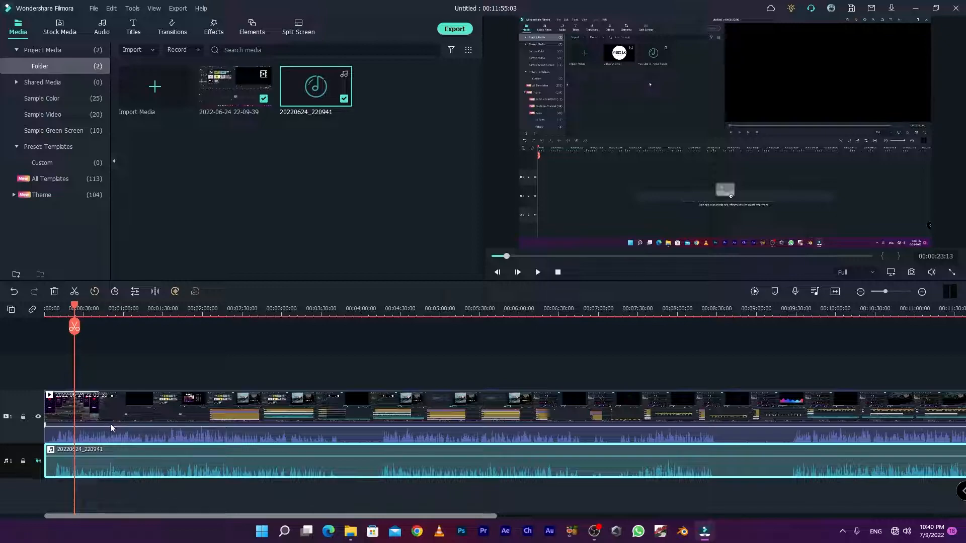
# Silence the video clip's original sound and play the separate recording from shortly before the 15-second mark with its track unmuted
pyautogui.moveTo(74, 306); pyautogui.dragTo(64, 308)
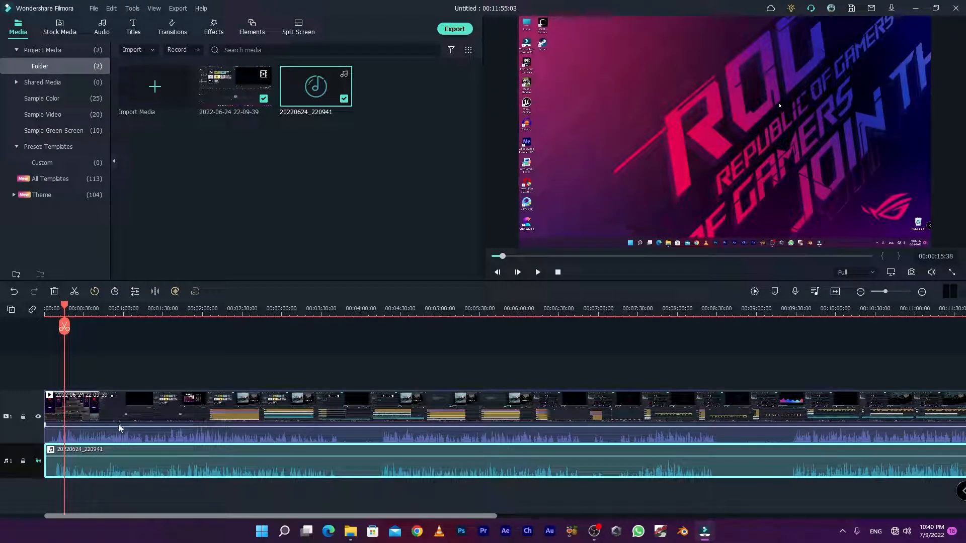
pyautogui.moveTo(115, 425); pyautogui.dragTo(110, 444)
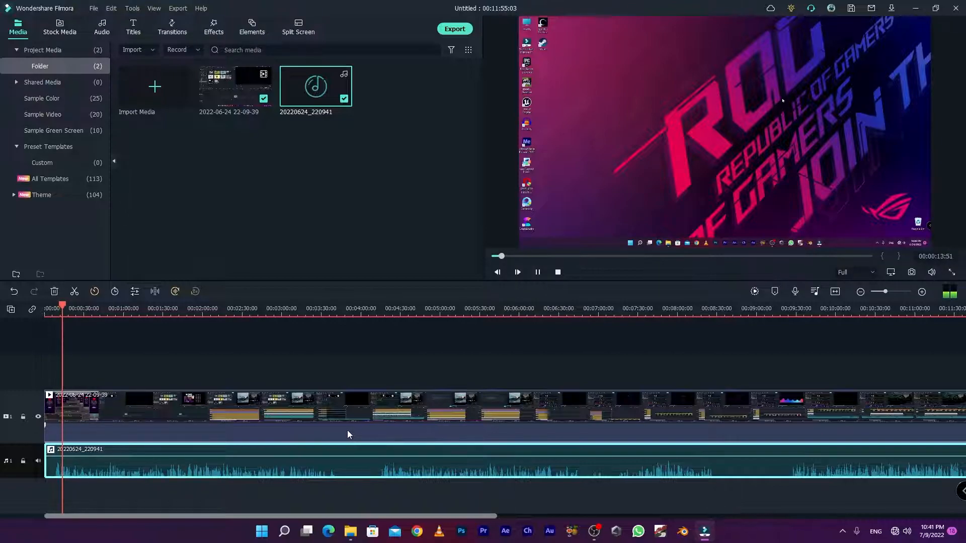
pyautogui.press('space')
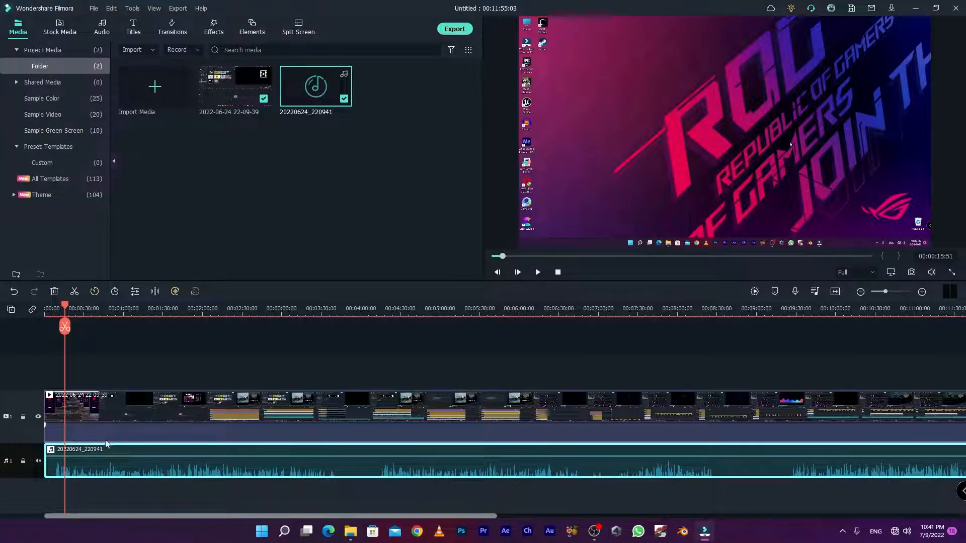
# Set the video clip's volume to 12 dB and run Auto Synchronization on the video and audio clips together
pyautogui.moveTo(105, 441)
pyautogui.moveTo(106, 441); pyautogui.dragTo(128, 428)
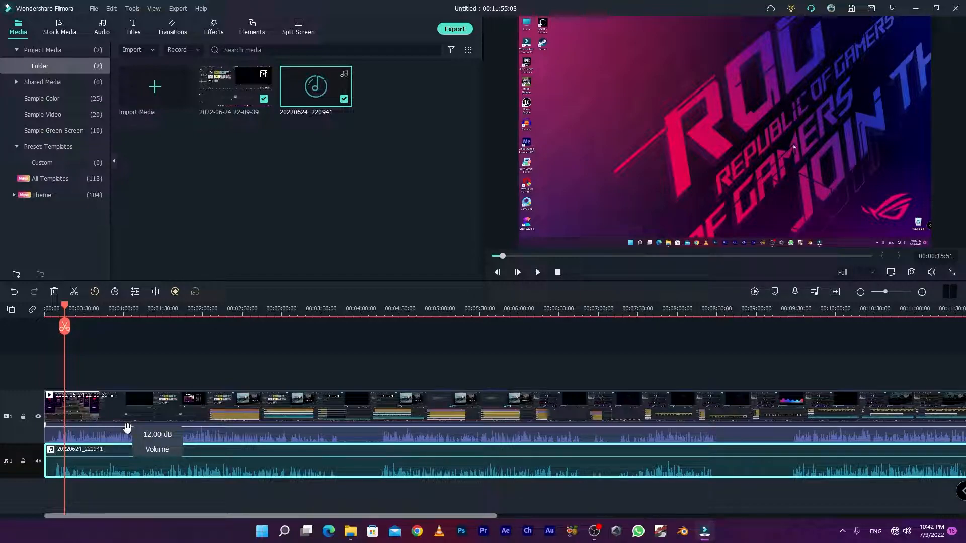
pyautogui.moveTo(132, 355); pyautogui.dragTo(289, 485)
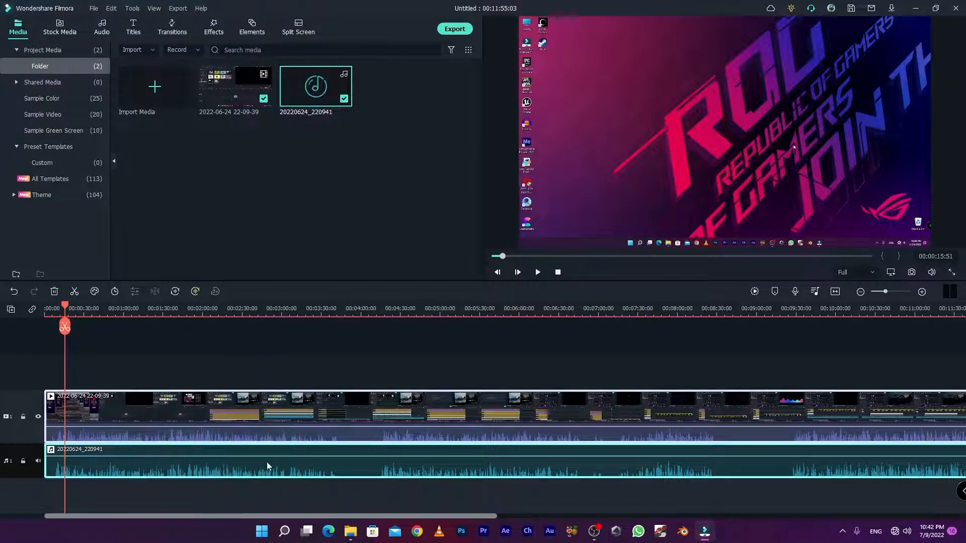
pyautogui.rightClick(226, 403)
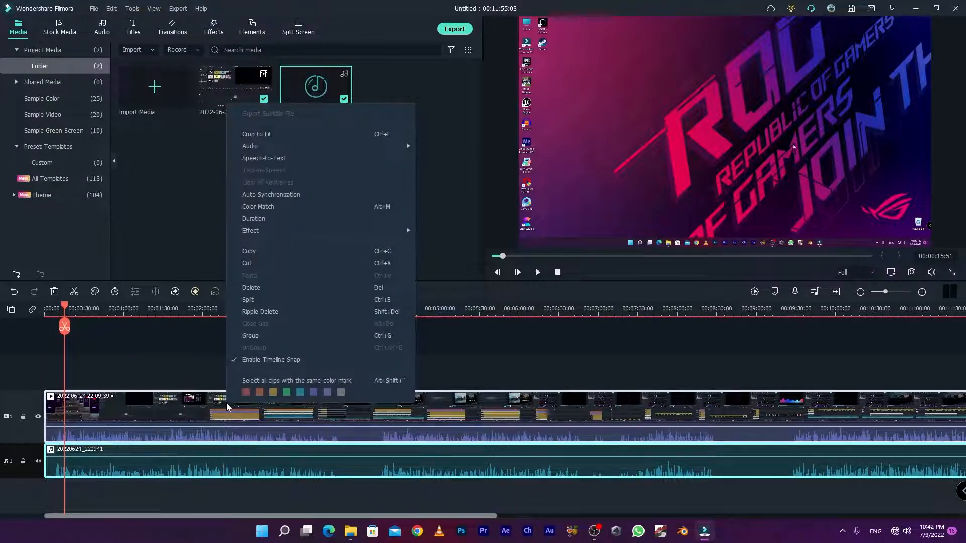
pyautogui.click(300, 199)
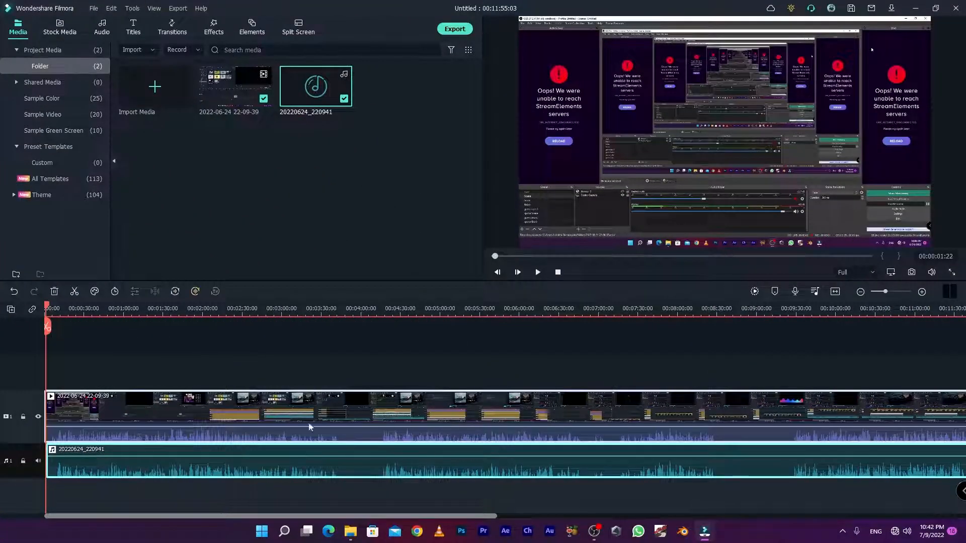
# Play the timeline from about 00:04:17 to check the alignment of the two synchronized sounds
pyautogui.click(383, 314)
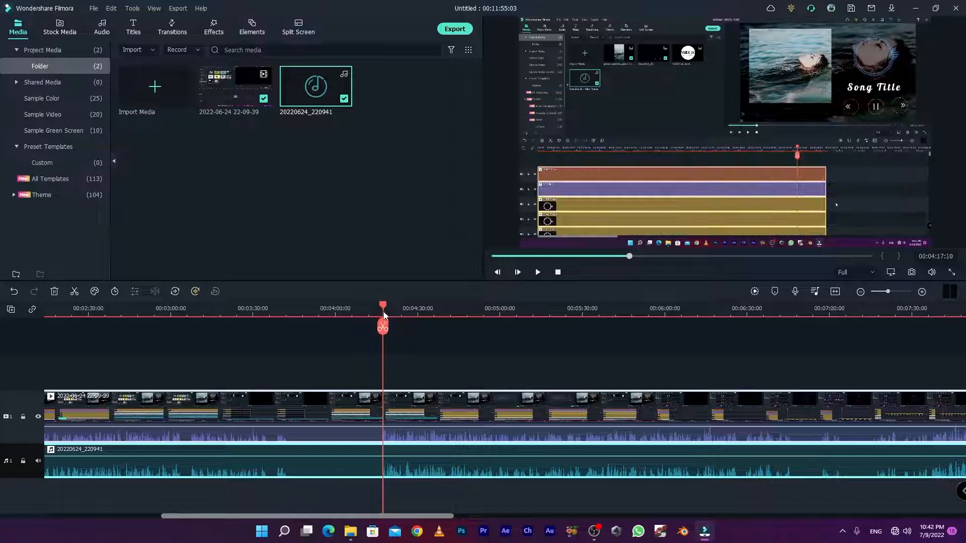
pyautogui.moveTo(385, 312); pyautogui.dragTo(382, 334)
pyautogui.press('space')
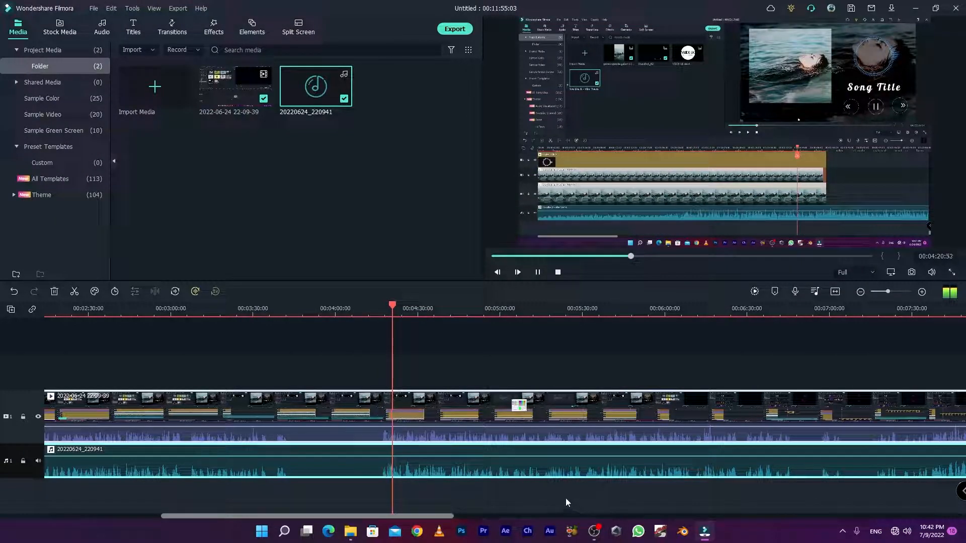
pyautogui.press('space')
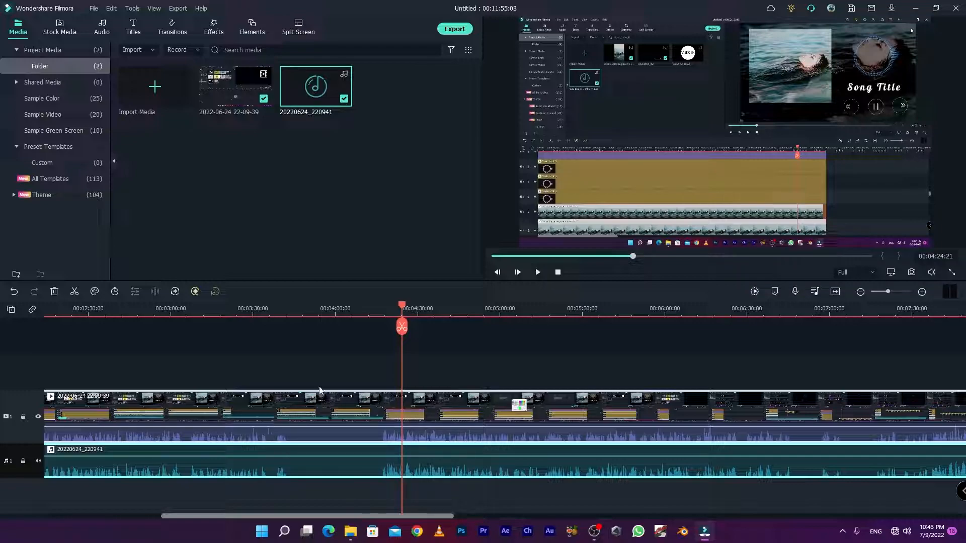
# Delete both the video clip and the audio clip from the timeline
pyautogui.moveTo(336, 313); pyautogui.dragTo(243, 331)
pyautogui.moveTo(673, 373); pyautogui.dragTo(568, 483)
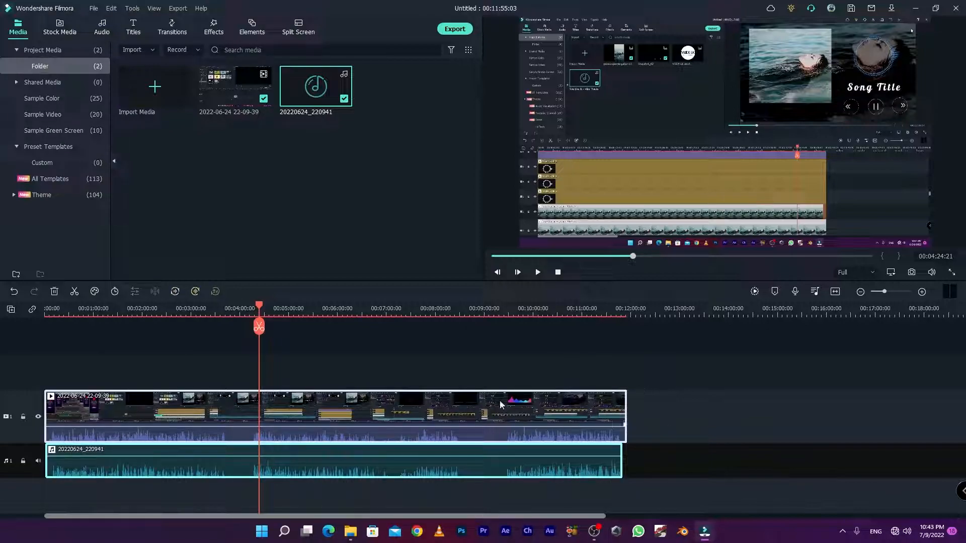
pyautogui.moveTo(337, 361); pyautogui.dragTo(445, 465)
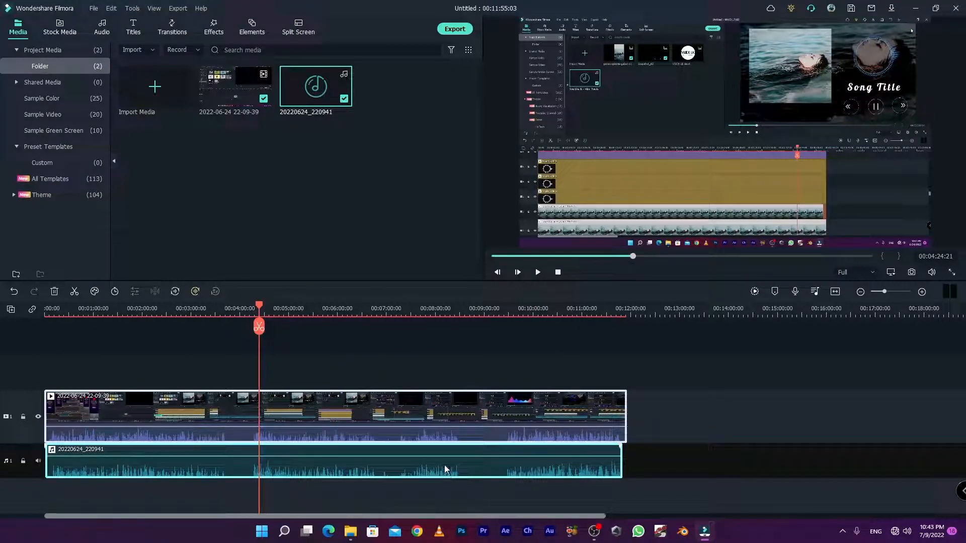
pyautogui.press('Delete')
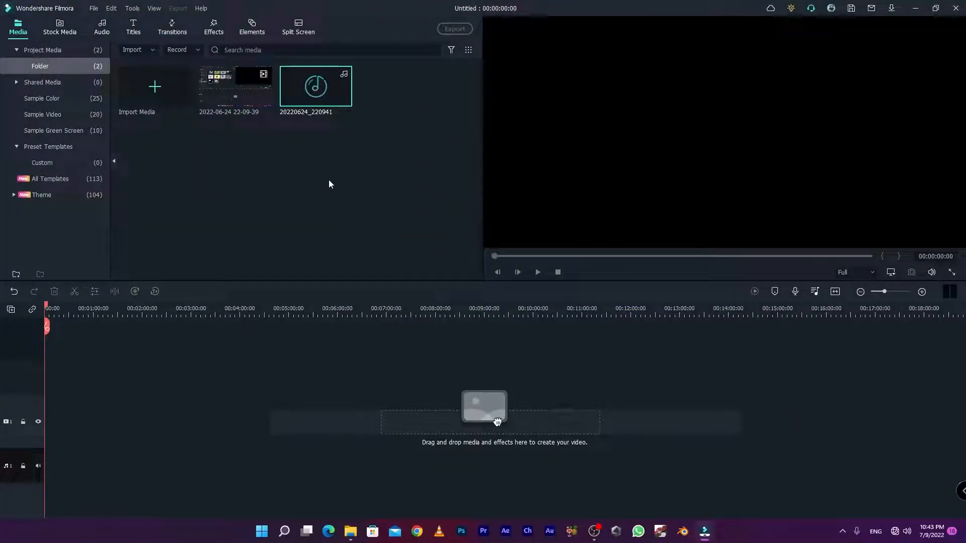
# Run Auto Synchronization on the video and audio files in the media library, automatically muting the video's original audio
pyautogui.moveTo(329, 179); pyautogui.dragTo(228, 87)
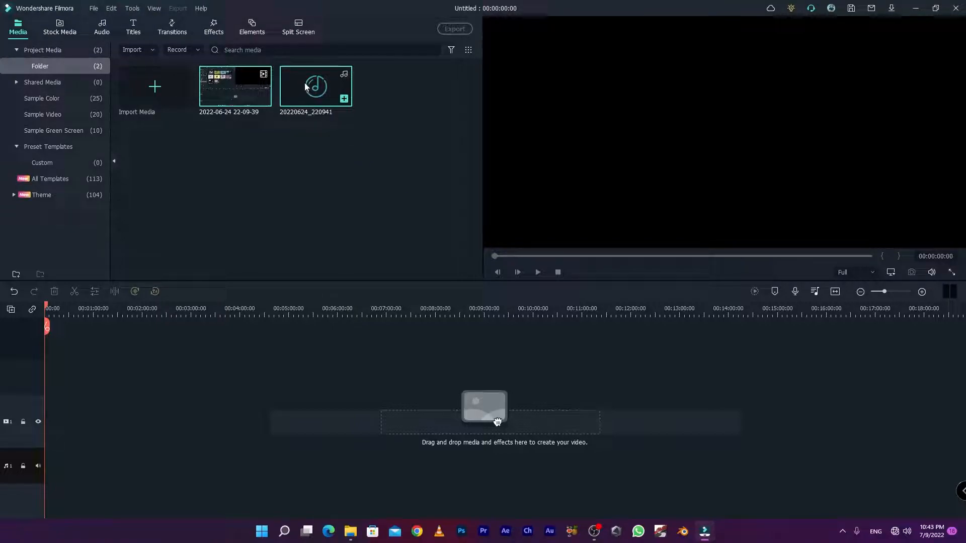
pyautogui.moveTo(316, 157); pyautogui.dragTo(246, 111)
pyautogui.rightClick(320, 89)
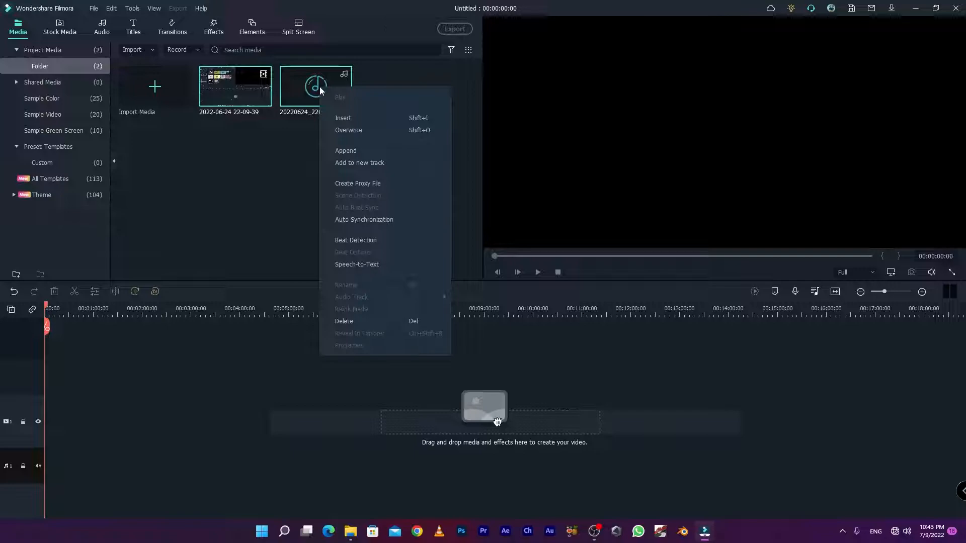
pyautogui.click(375, 221)
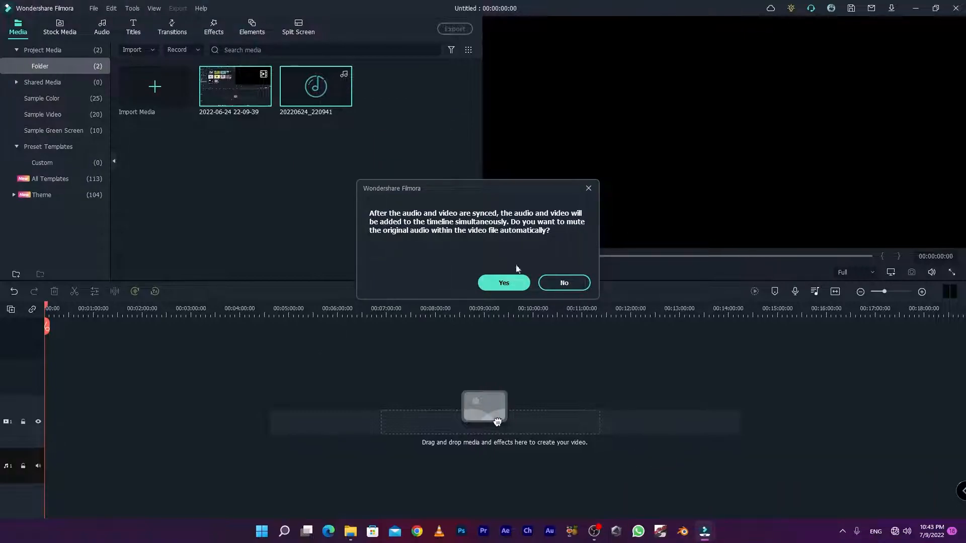
pyautogui.click(505, 286)
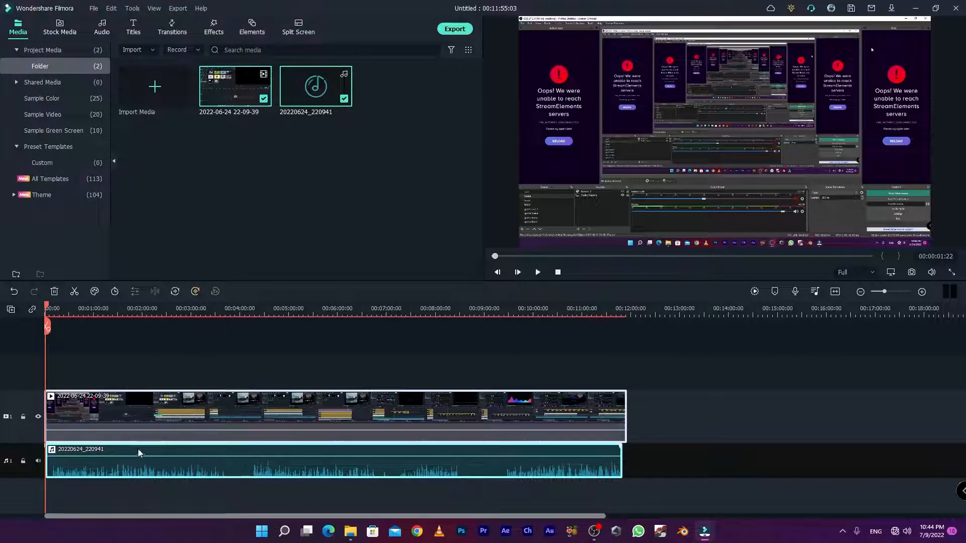
pyautogui.moveTo(224, 206); pyautogui.dragTo(329, 96)
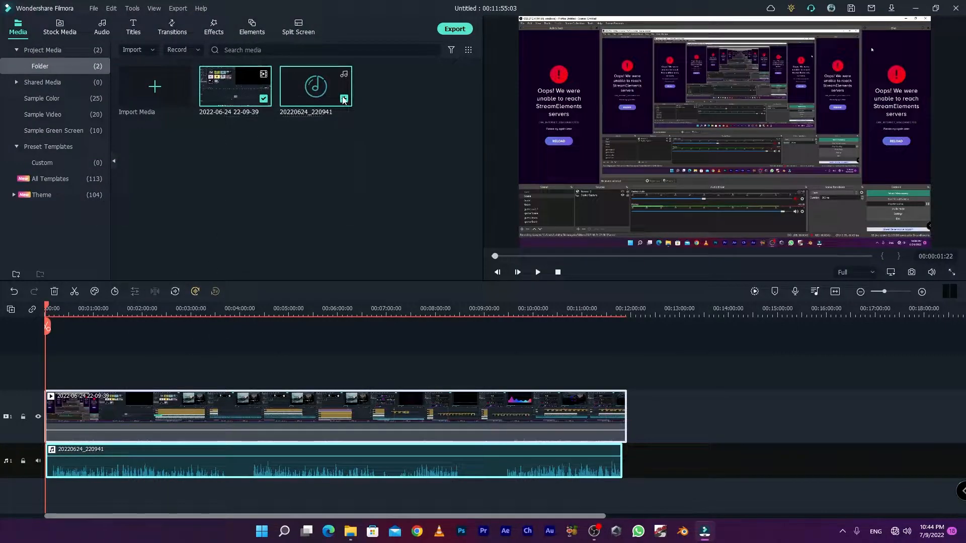
pyautogui.rightClick(328, 95)
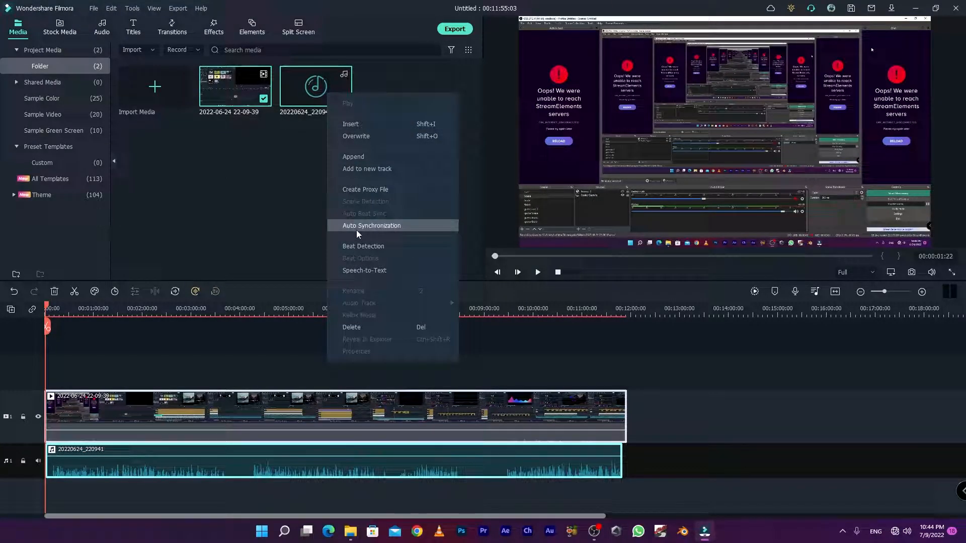
pyautogui.click(265, 217)
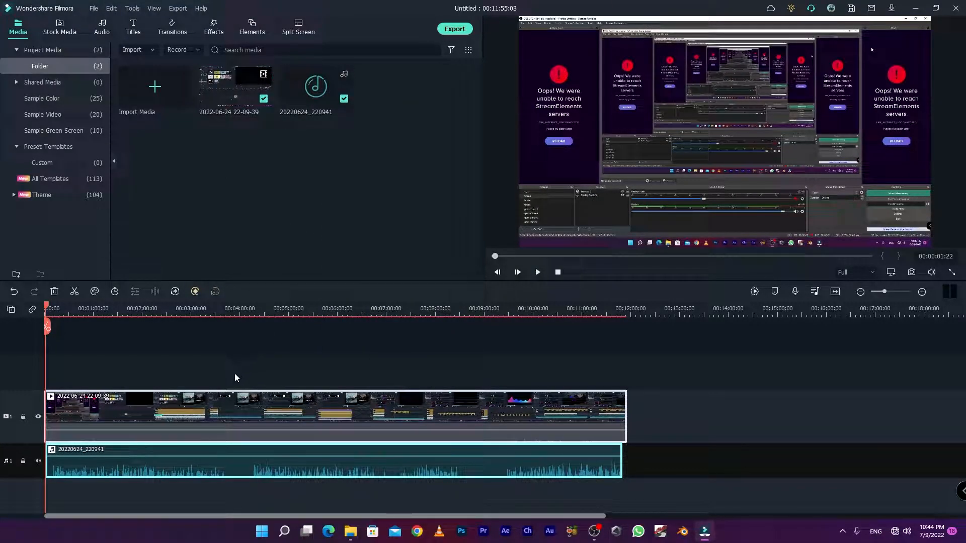